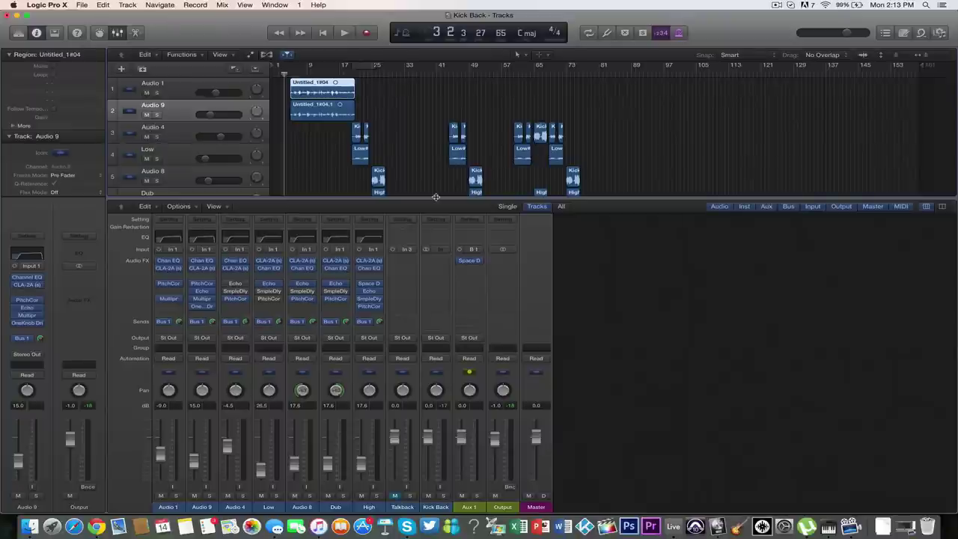
Show all nine tracks and the mixer's effect slots, then play the song from bar 4
{"action": "left_click_drag", "start_coordinate": [435, 197], "coordinate": [432, 274]}
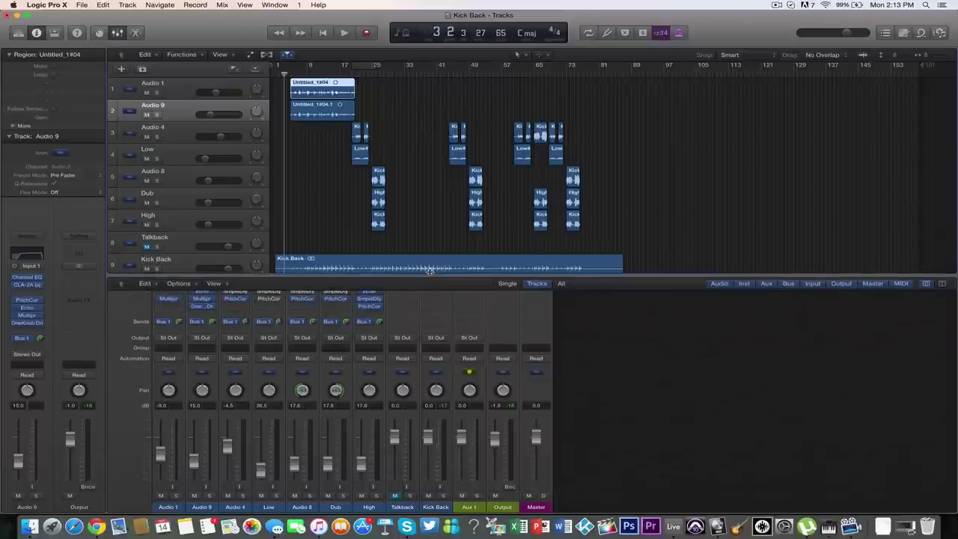
{"action": "scroll", "coordinate": [322, 354], "scroll_direction": "up", "scroll_amount": 5}
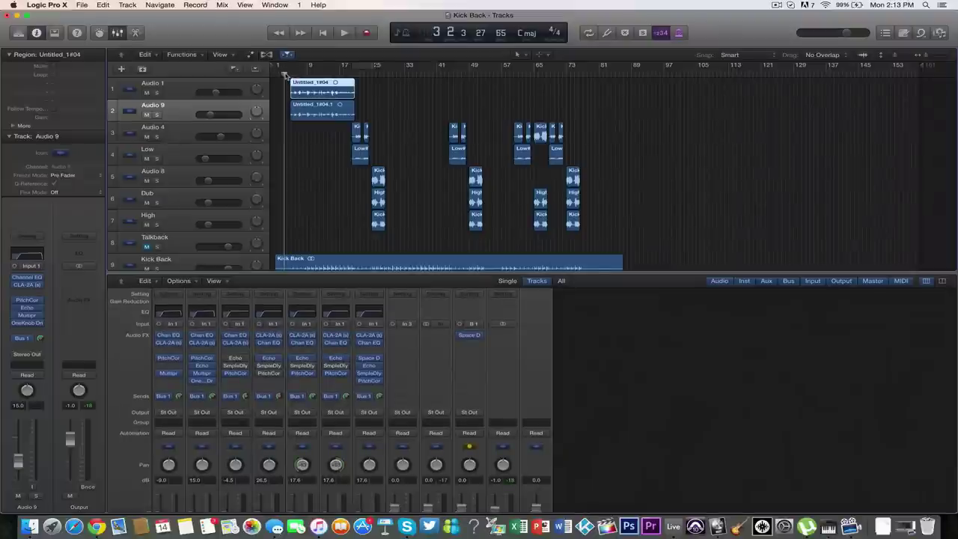
{"action": "left_click_drag", "start_coordinate": [283, 75], "coordinate": [287, 75]}
{"action": "key", "text": "space"}
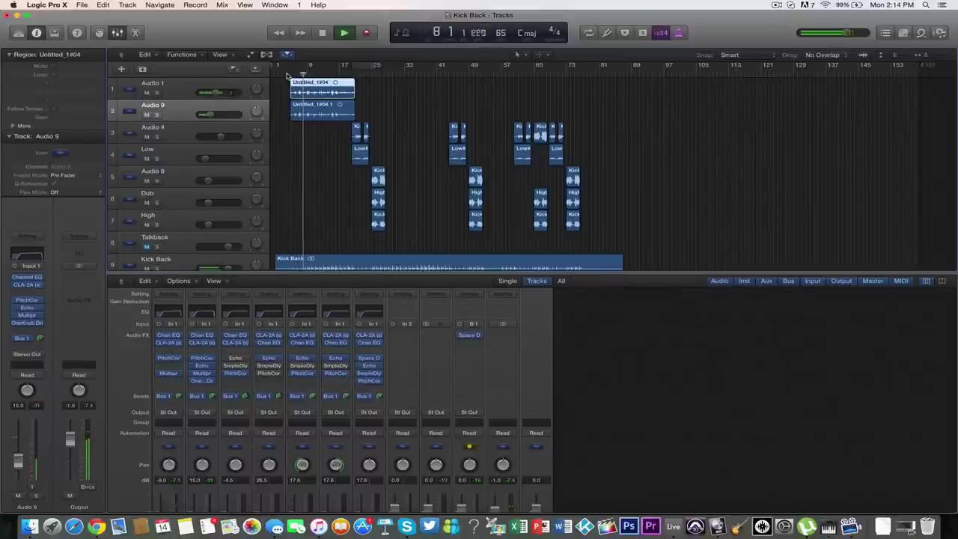
{"action": "key", "text": "space"}
{"action": "left_click", "coordinate": [286, 75]}
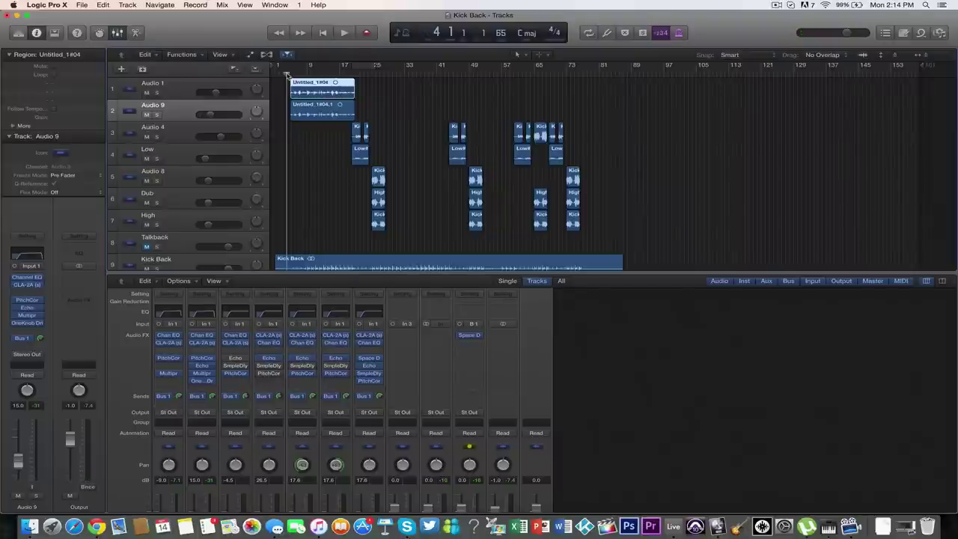
{"action": "mouse_move", "coordinate": [289, 75]}
{"action": "left_mouse_down"}
{"action": "mouse_move", "coordinate": [340, 75]}
{"action": "mouse_move", "coordinate": [286, 75]}
{"action": "left_mouse_up"}
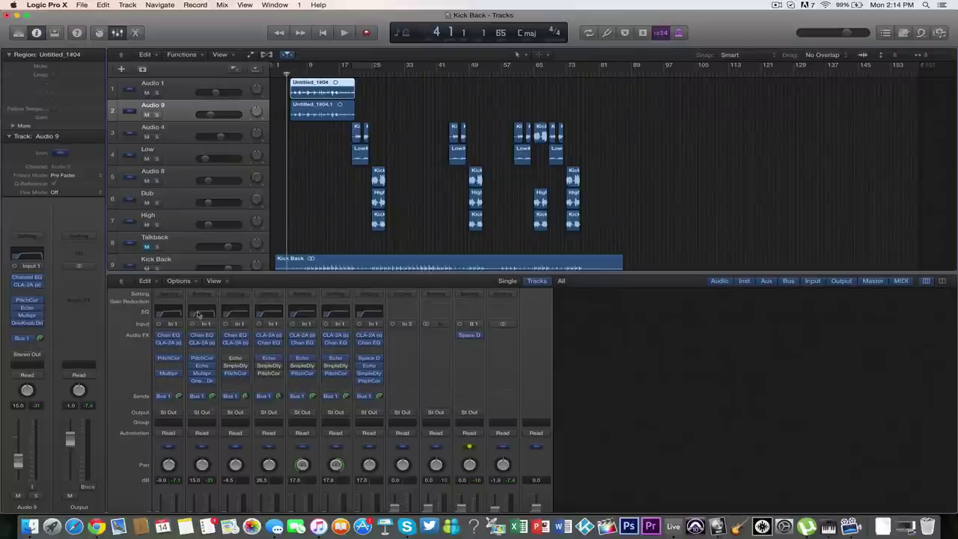
Switch on the low-cut filter in Audio 1's Channel EQ
{"action": "left_click", "coordinate": [169, 336]}
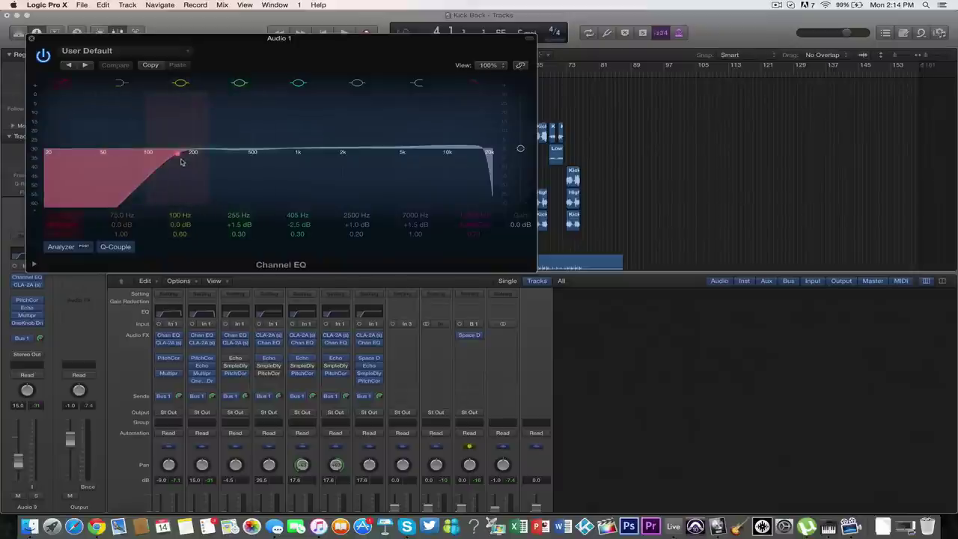
{"action": "left_click", "coordinate": [134, 177]}
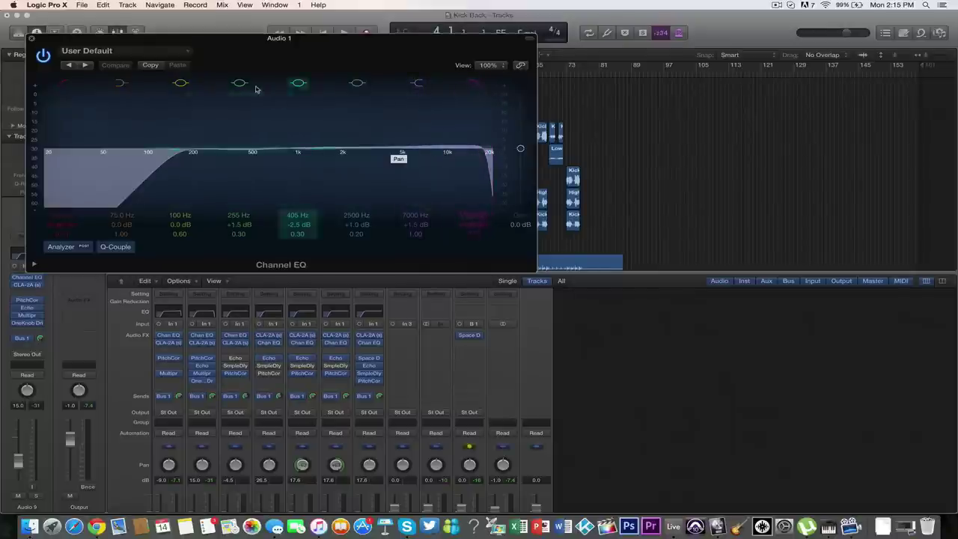
{"action": "left_click", "coordinate": [33, 39]}
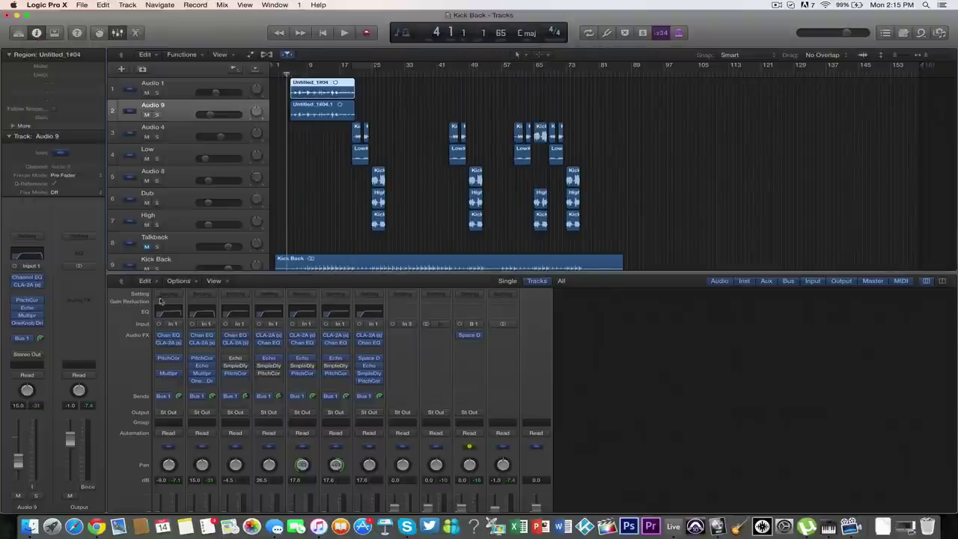
{"action": "left_click", "coordinate": [169, 342]}
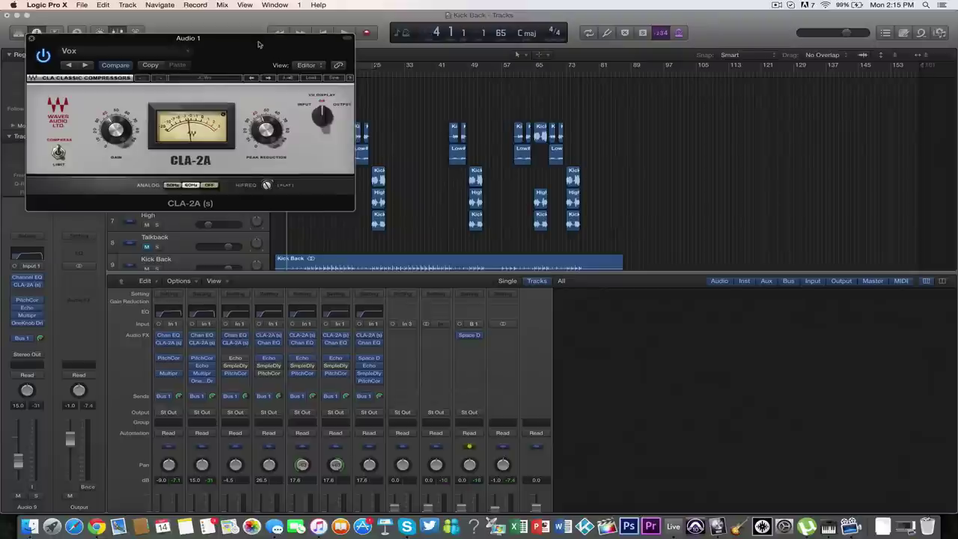
{"action": "left_click_drag", "start_coordinate": [257, 38], "coordinate": [293, 22]}
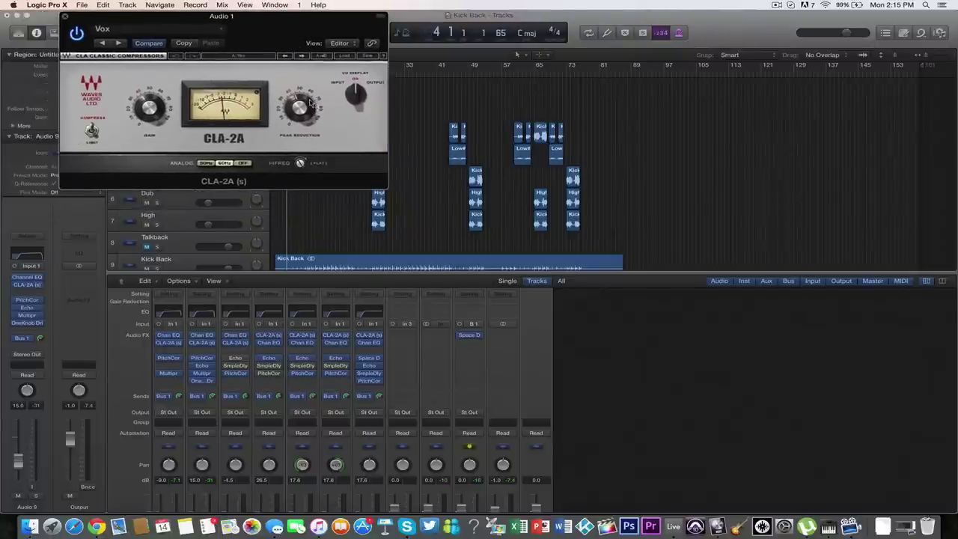
{"action": "mouse_move", "coordinate": [309, 103]}
{"action": "left_click", "coordinate": [65, 16]}
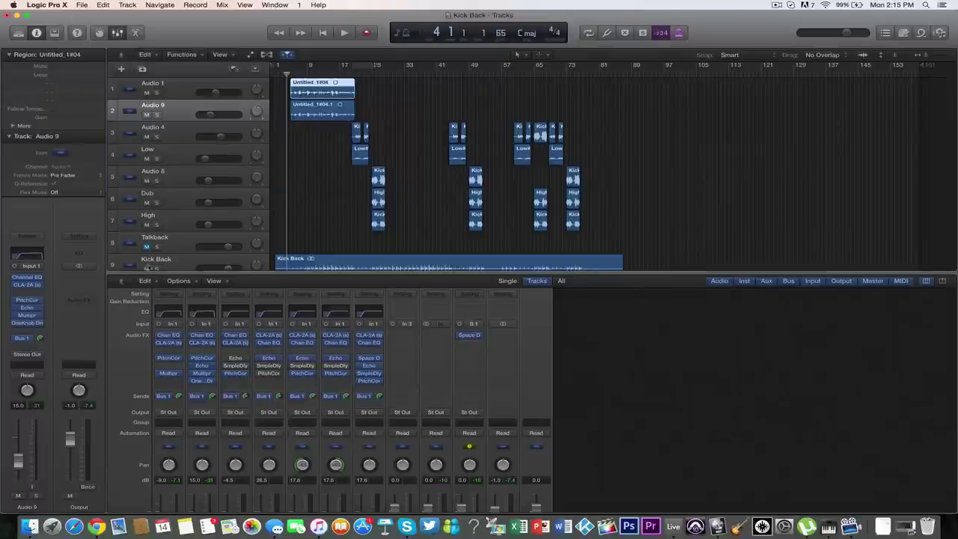
{"action": "left_click", "coordinate": [171, 360]}
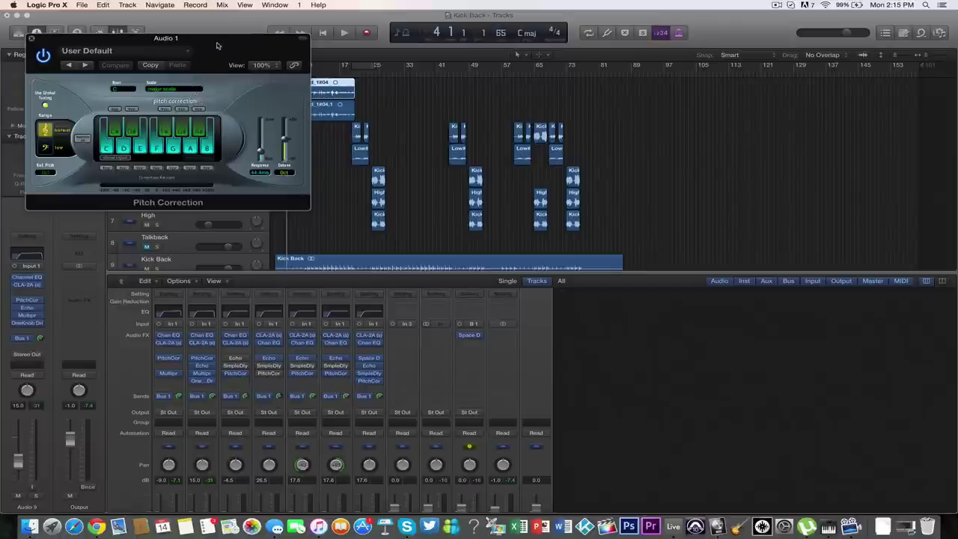
{"action": "left_click_drag", "start_coordinate": [217, 45], "coordinate": [271, 90]}
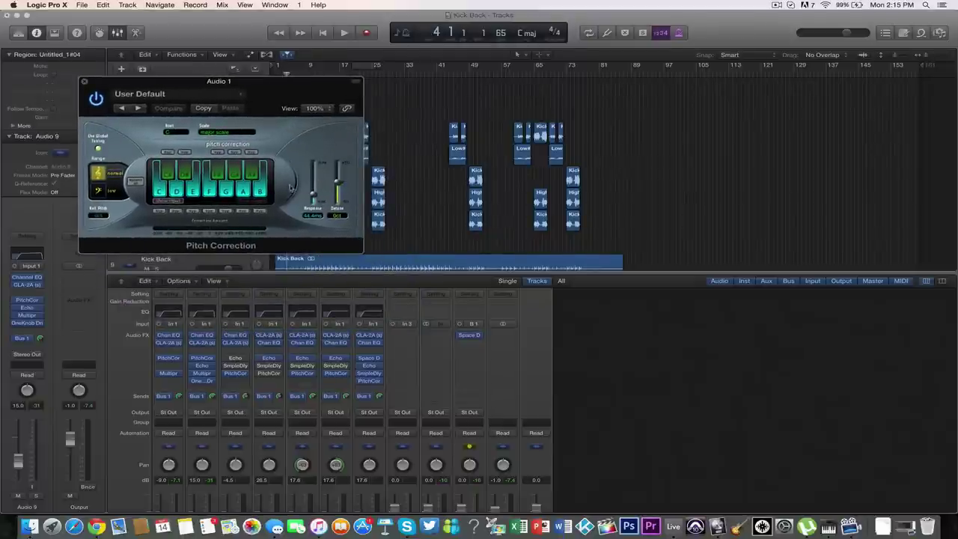
{"action": "left_click", "coordinate": [84, 82]}
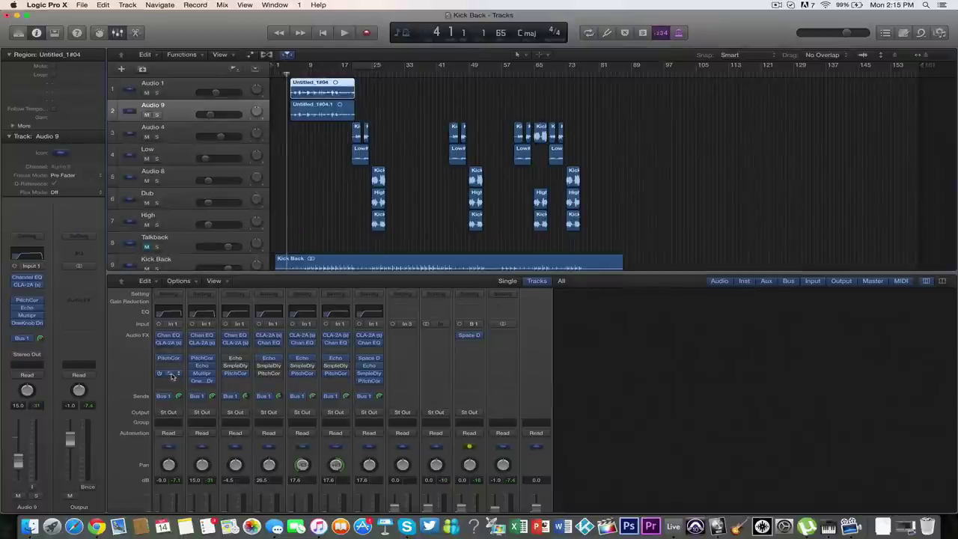
Raise band 1's gain make-up in Audio 1's Multipressor, then close the plugin
{"action": "left_click", "coordinate": [169, 373]}
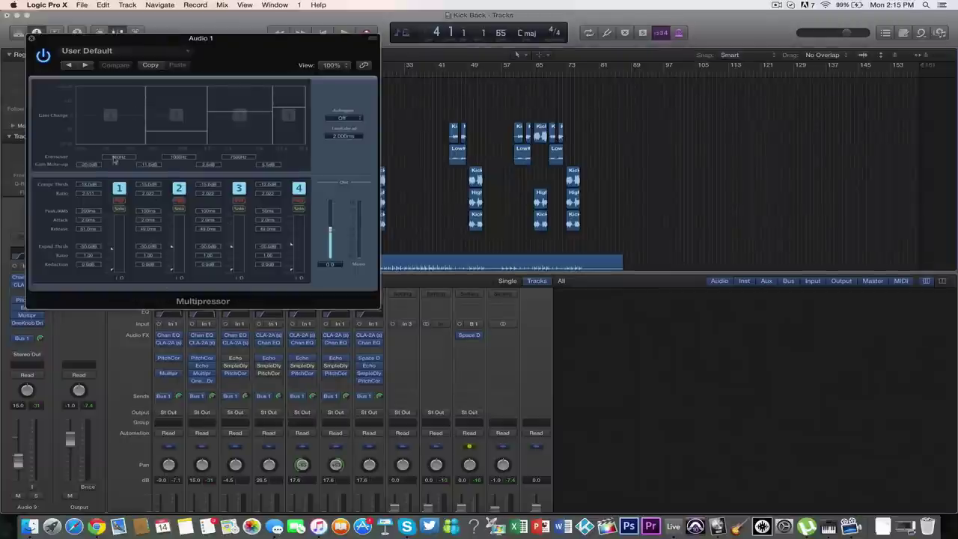
{"action": "left_click_drag", "start_coordinate": [114, 117], "coordinate": [112, 145]}
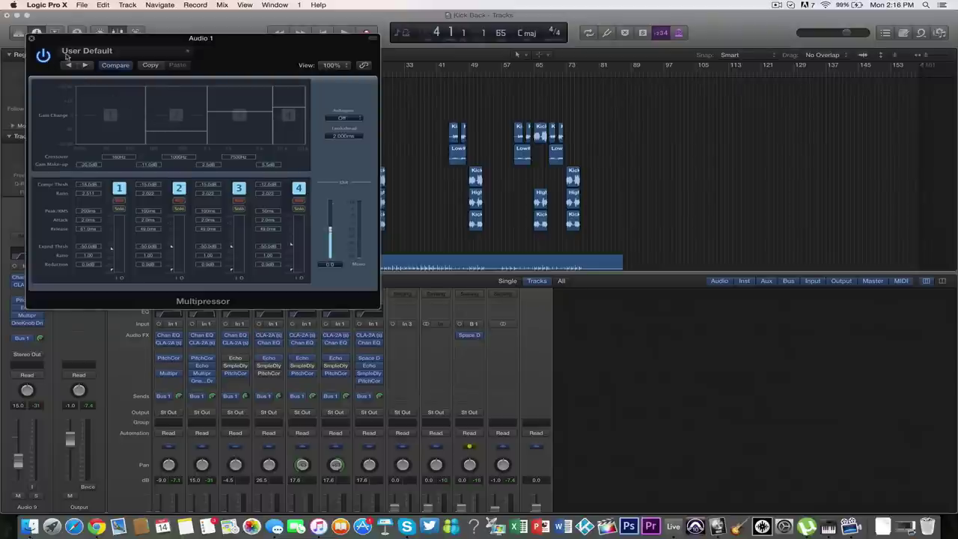
{"action": "left_click_drag", "start_coordinate": [45, 43], "coordinate": [117, 46]}
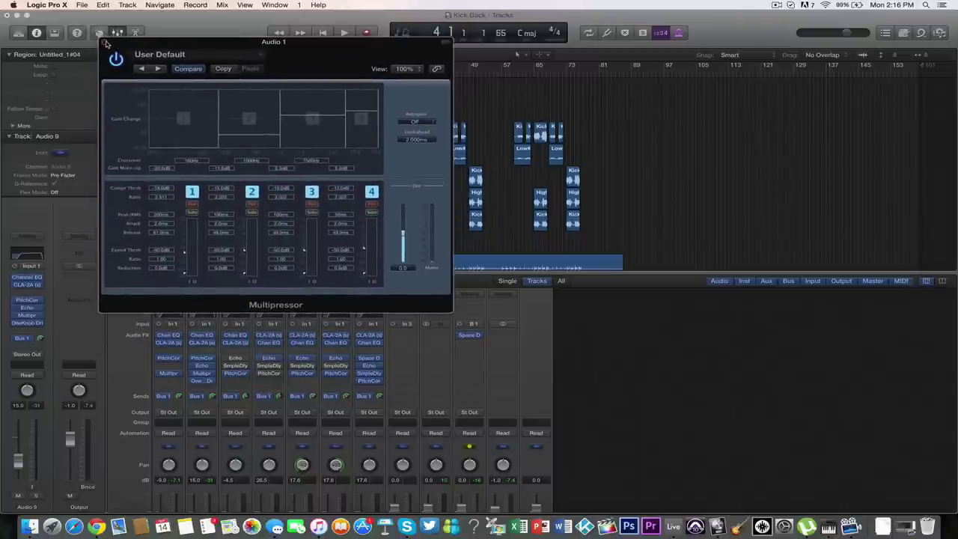
{"action": "left_click", "coordinate": [105, 43]}
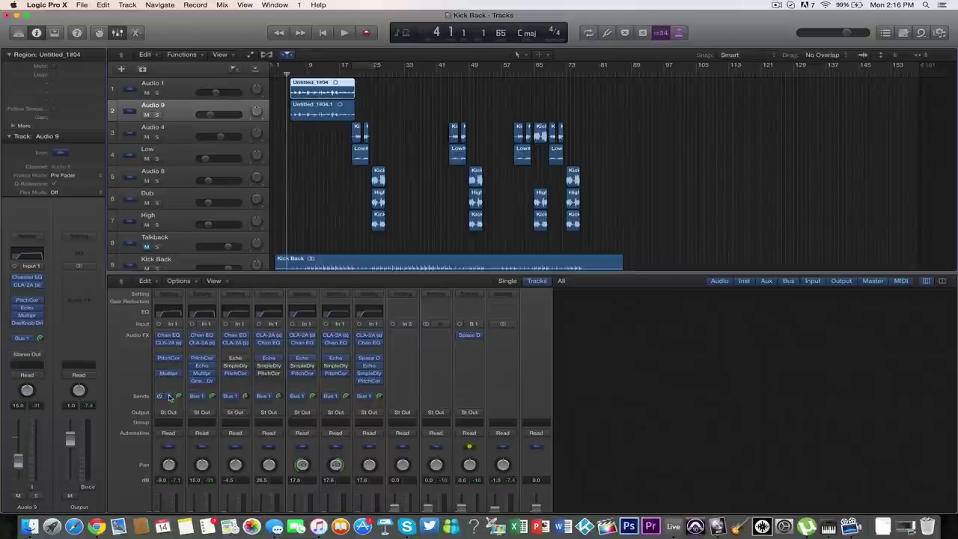
{"action": "left_click", "coordinate": [469, 336]}
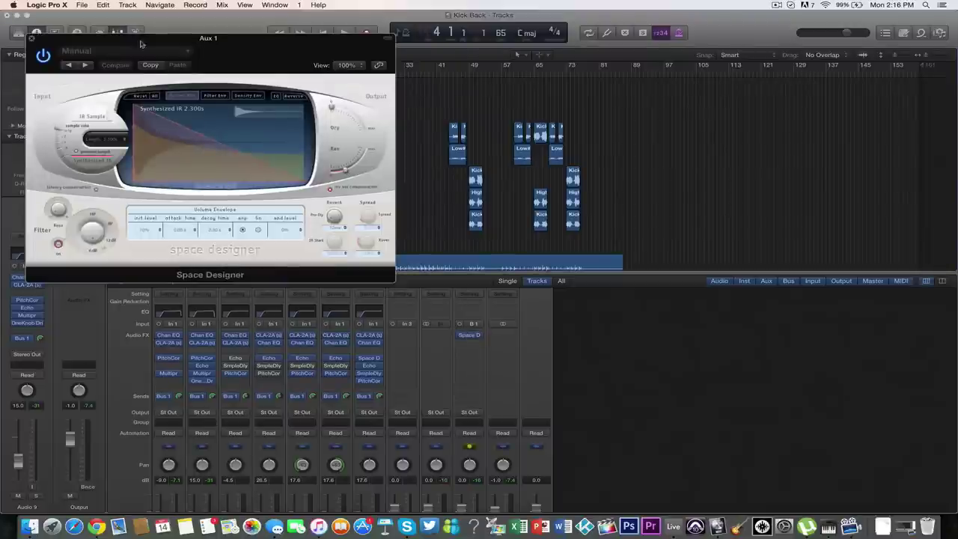
{"action": "left_click", "coordinate": [32, 39]}
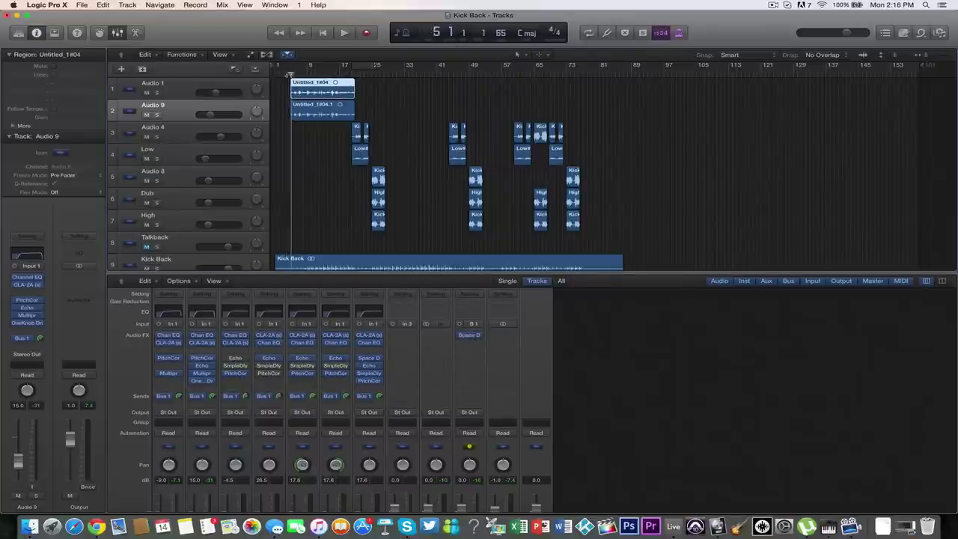
With the playhead at bar 3, select duplicate vocal Audio 9 and open its OneKnob Driver
{"action": "left_click", "coordinate": [281, 75]}
{"action": "left_click", "coordinate": [183, 89]}
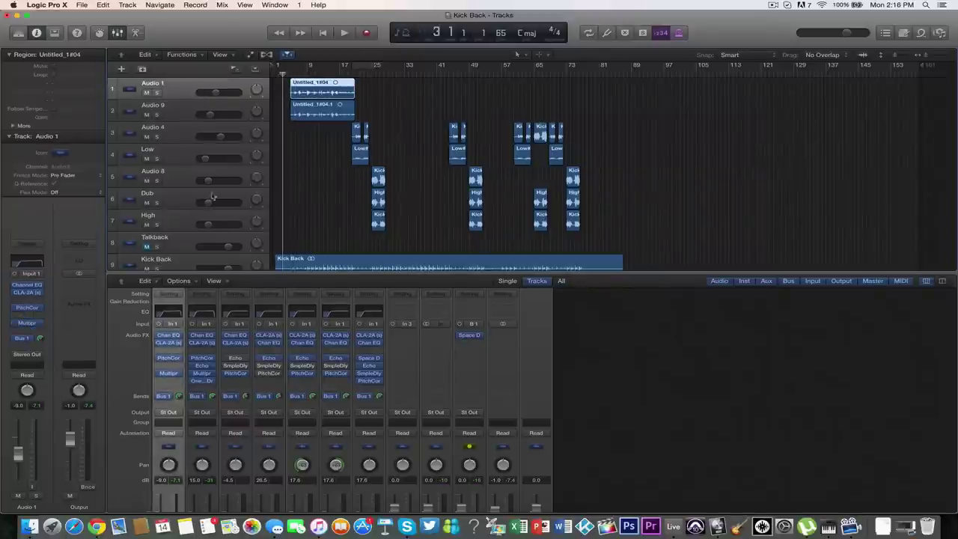
{"action": "left_click", "coordinate": [187, 107]}
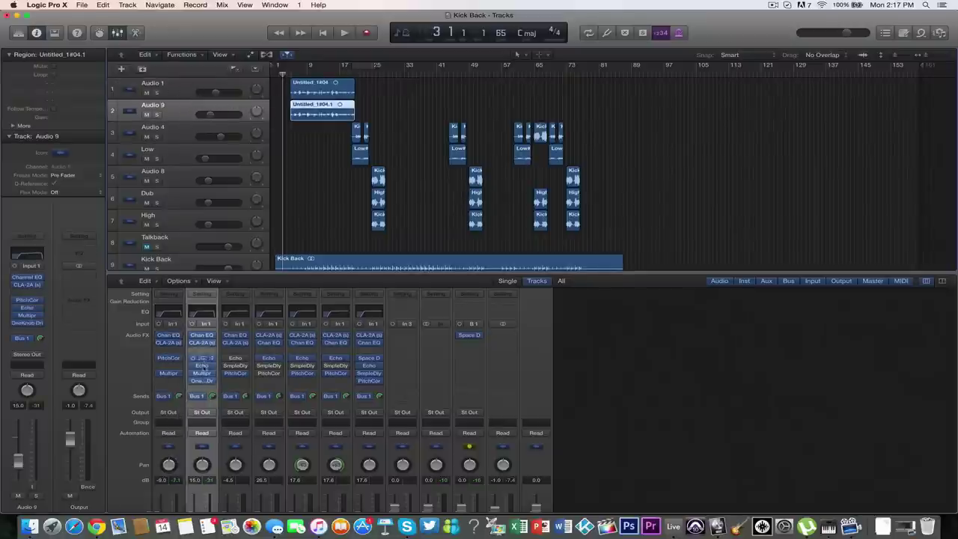
{"action": "left_click", "coordinate": [200, 382]}
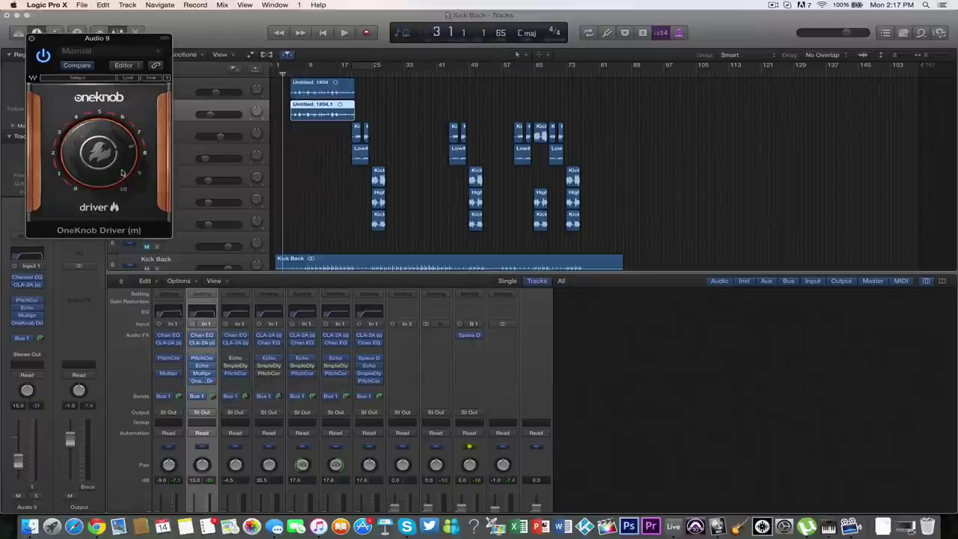
{"action": "mouse_move", "coordinate": [96, 153]}
{"action": "left_click", "coordinate": [220, 84]}
{"action": "left_click", "coordinate": [196, 103]}
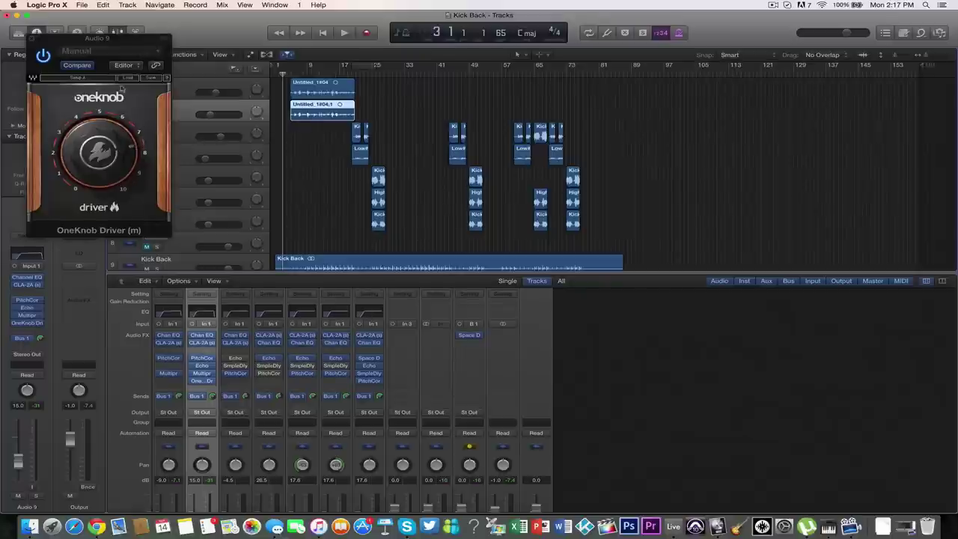
Close the OneKnob Driver, set Audio 9's Echo time to 1/4, and close the Echo
{"action": "left_click", "coordinate": [34, 39]}
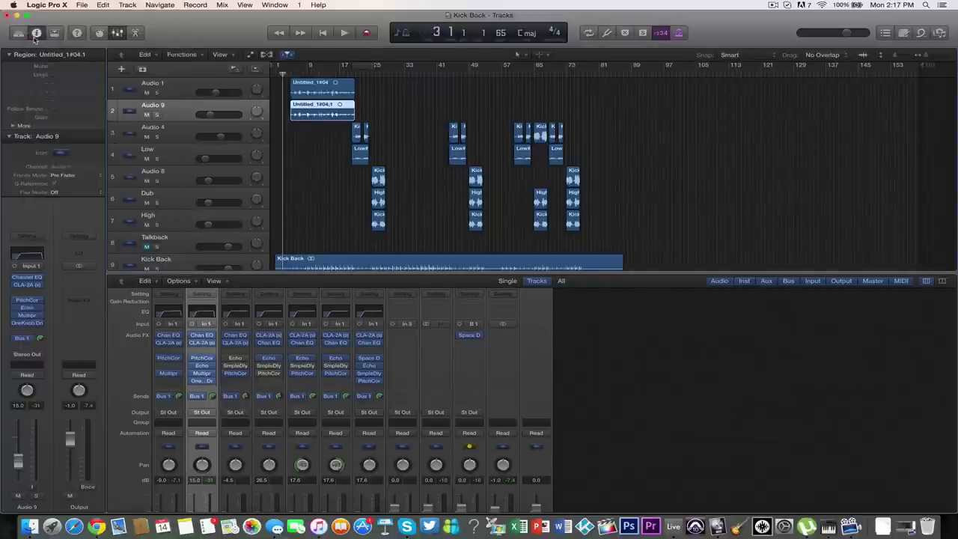
{"action": "left_click", "coordinate": [203, 365]}
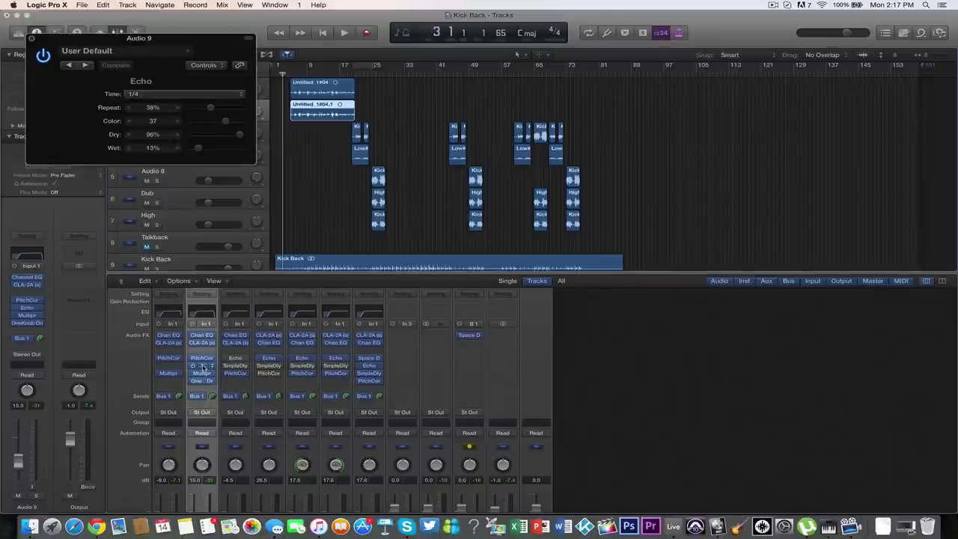
{"action": "left_click", "coordinate": [146, 96]}
{"action": "left_click", "coordinate": [133, 85]}
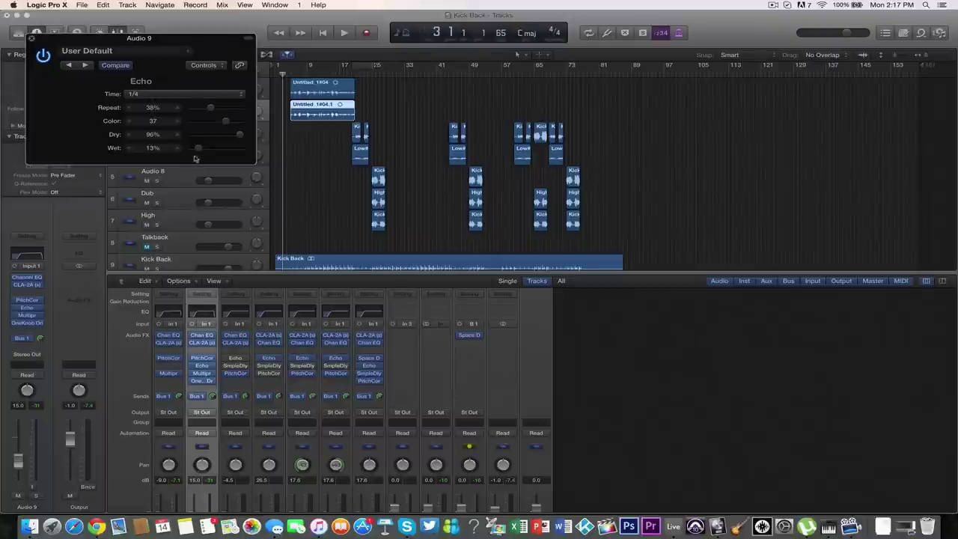
{"action": "left_click", "coordinate": [31, 37]}
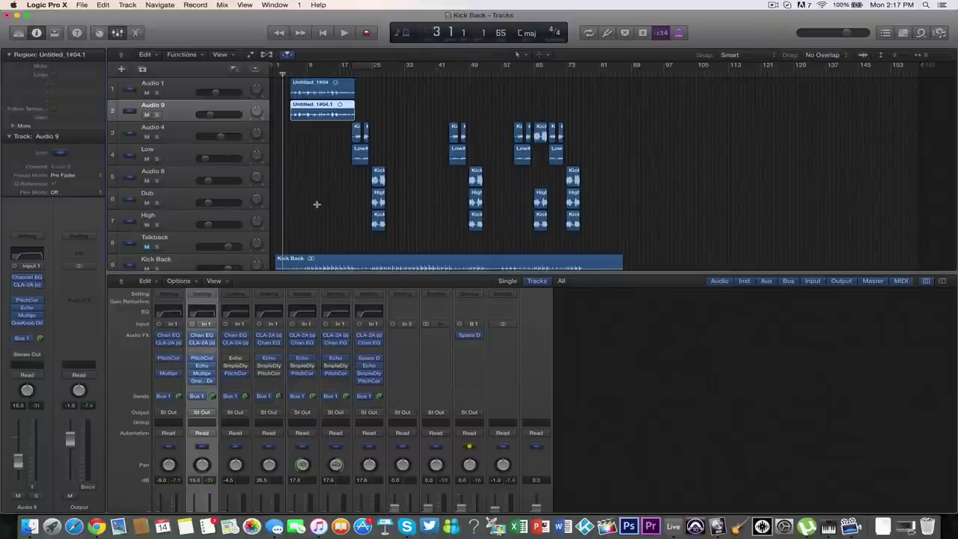
Reselect Audio 9 and place the playhead at bar 5, with the mixer scrolled back up
{"action": "scroll", "coordinate": [174, 352], "scroll_direction": "down", "scroll_amount": 3}
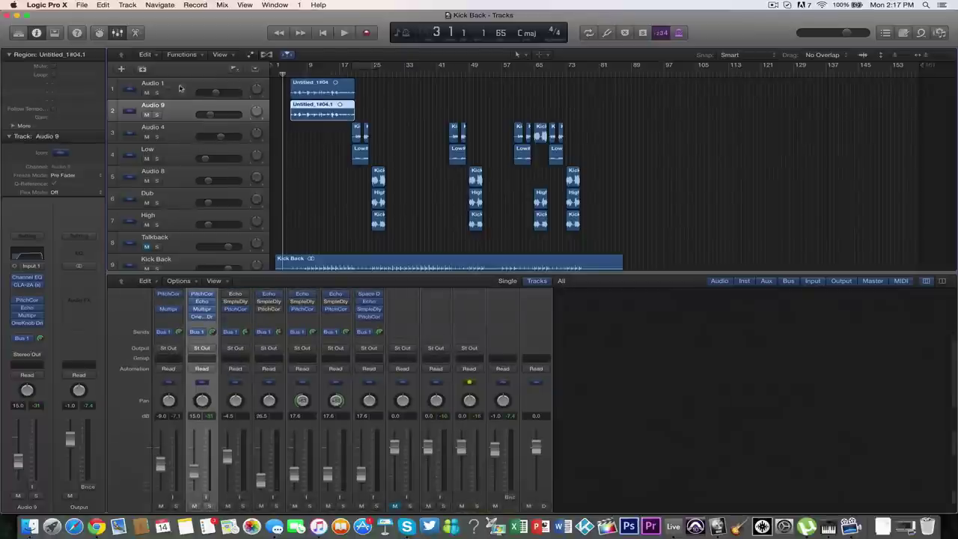
{"action": "left_click", "coordinate": [160, 447]}
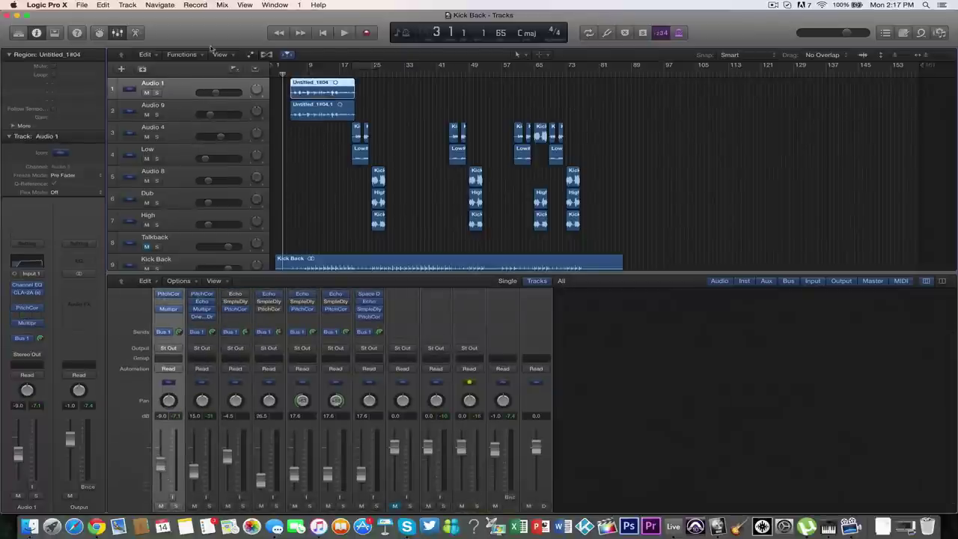
{"action": "left_click", "coordinate": [180, 116]}
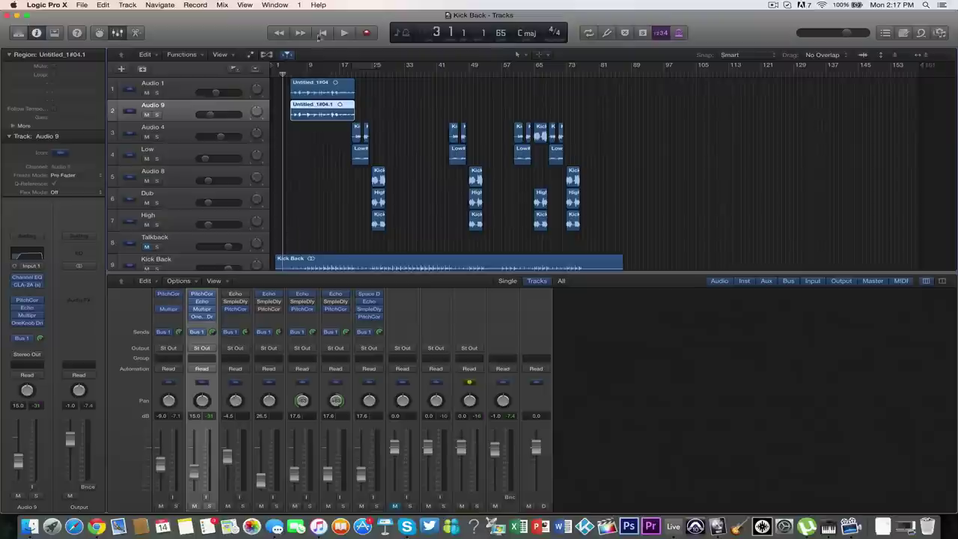
{"action": "left_click_drag", "start_coordinate": [283, 75], "coordinate": [290, 73]}
{"action": "scroll", "coordinate": [303, 250], "scroll_direction": "up", "scroll_amount": 2}
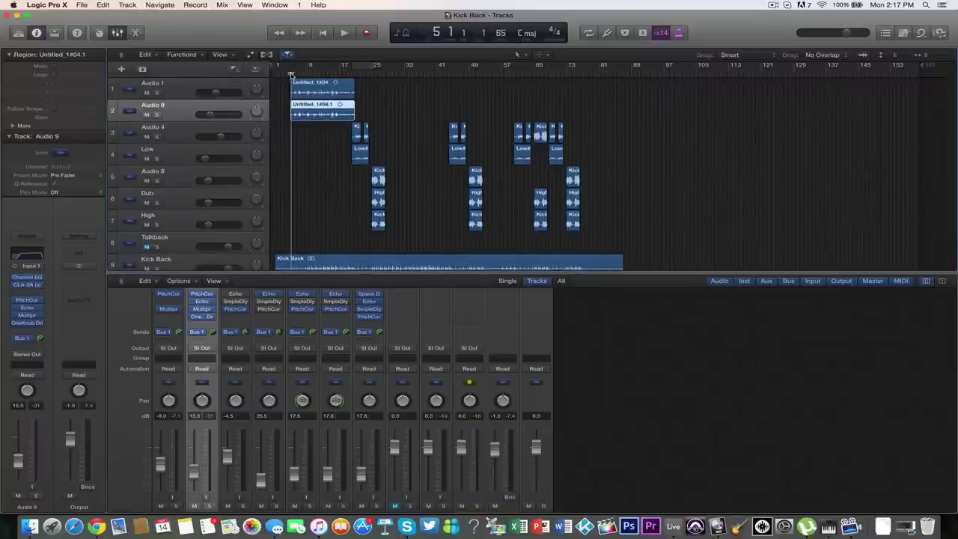
{"action": "scroll", "coordinate": [223, 405], "scroll_direction": "up", "scroll_amount": 3}
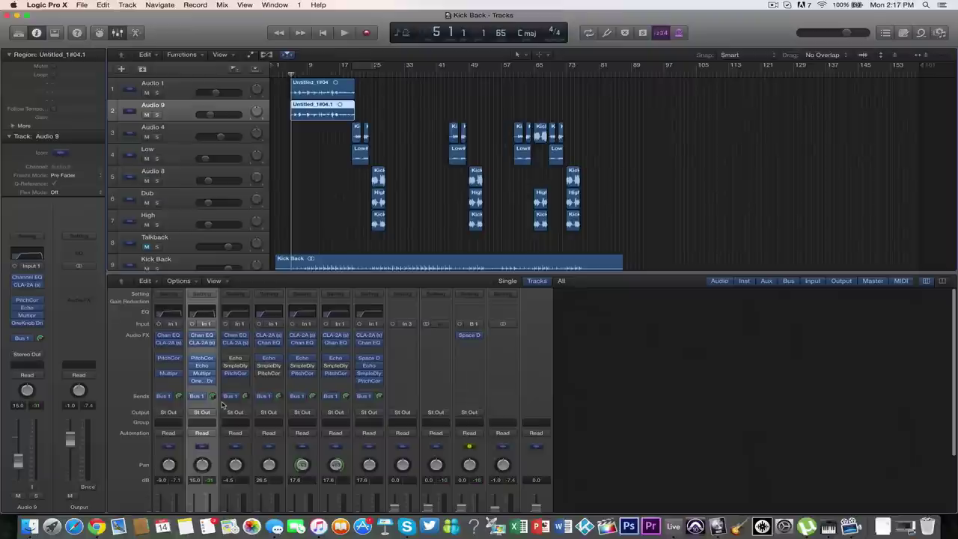
Play the vocal mix from bar 5 and stop around bar 10
{"action": "key", "text": "space"}
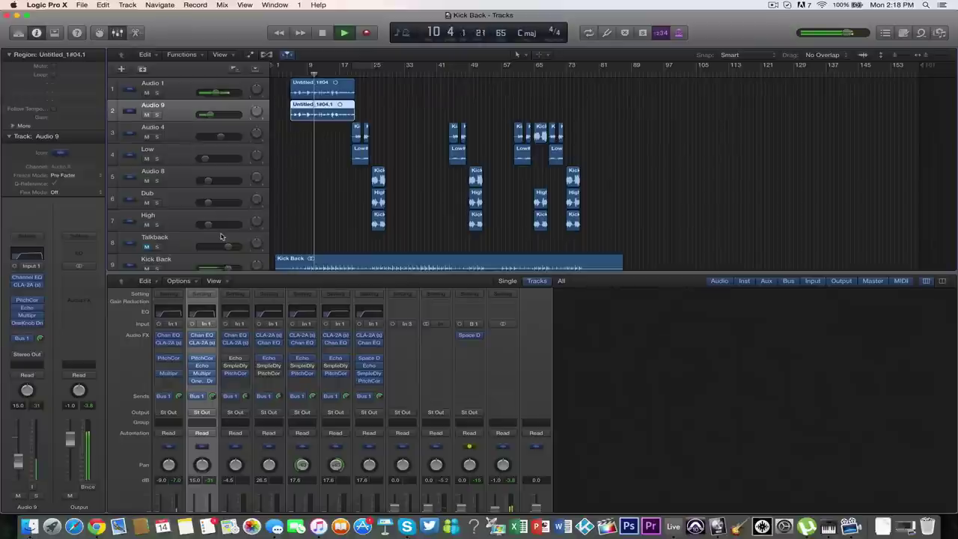
{"action": "key", "text": "space"}
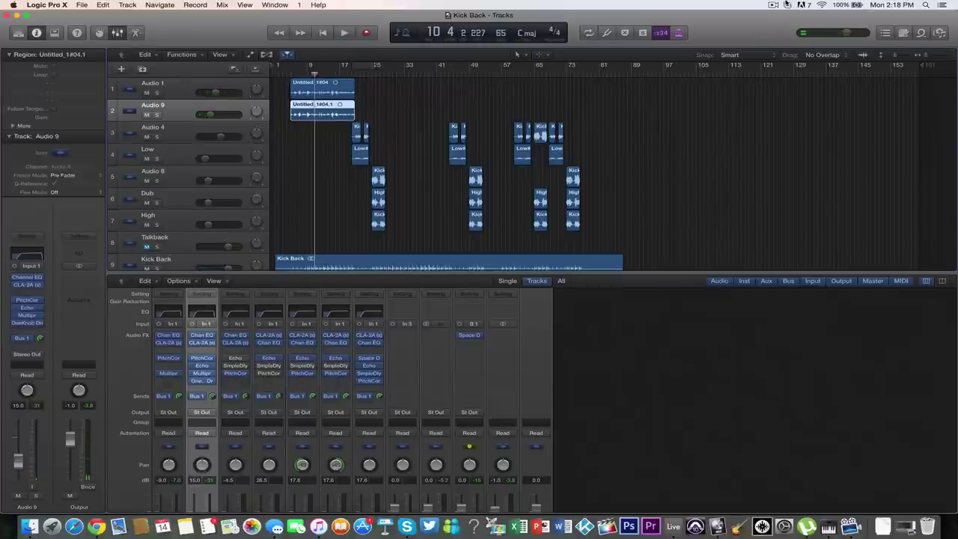
{"action": "left_click", "coordinate": [771, 4]}
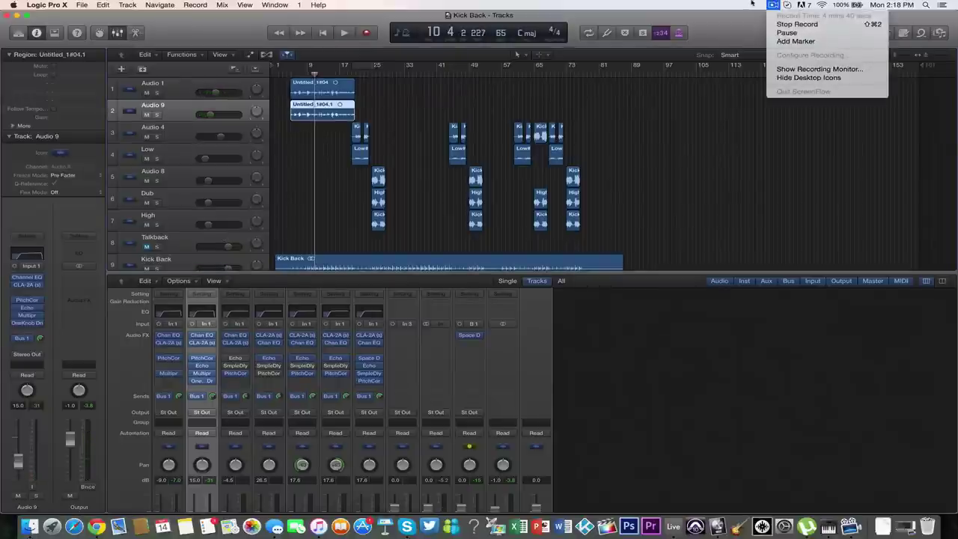